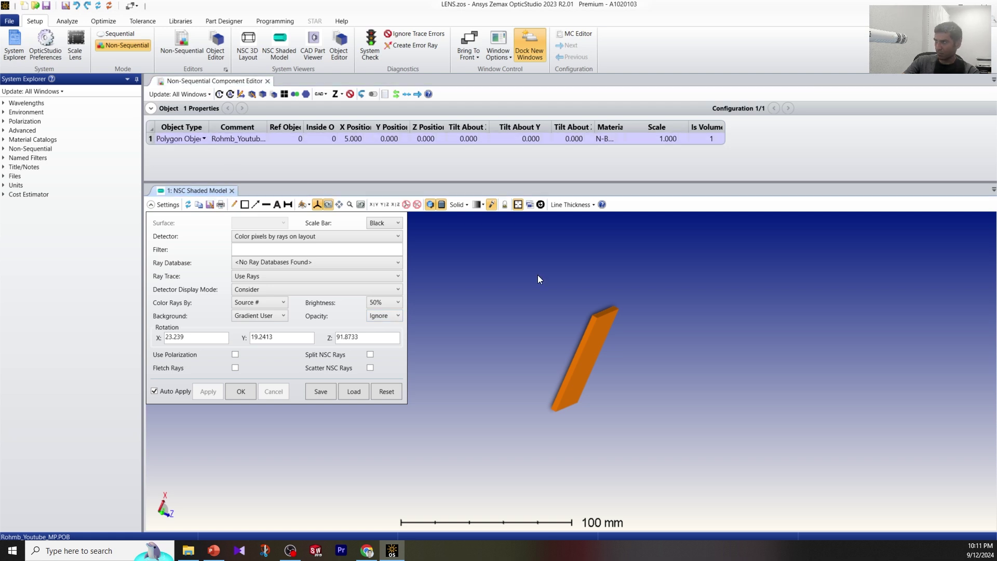
# Close the shaded-model settings, then zoom and orbit to enlarge the orange prism.
pyautogui.click(237, 390)
pyautogui.scroll(3, 578, 323)
pyautogui.moveTo(569, 306)
pyautogui.mouseDown()
pyautogui.moveTo(477, 316)
pyautogui.moveTo(531, 304)
pyautogui.moveTo(591, 308)
pyautogui.mouseUp()
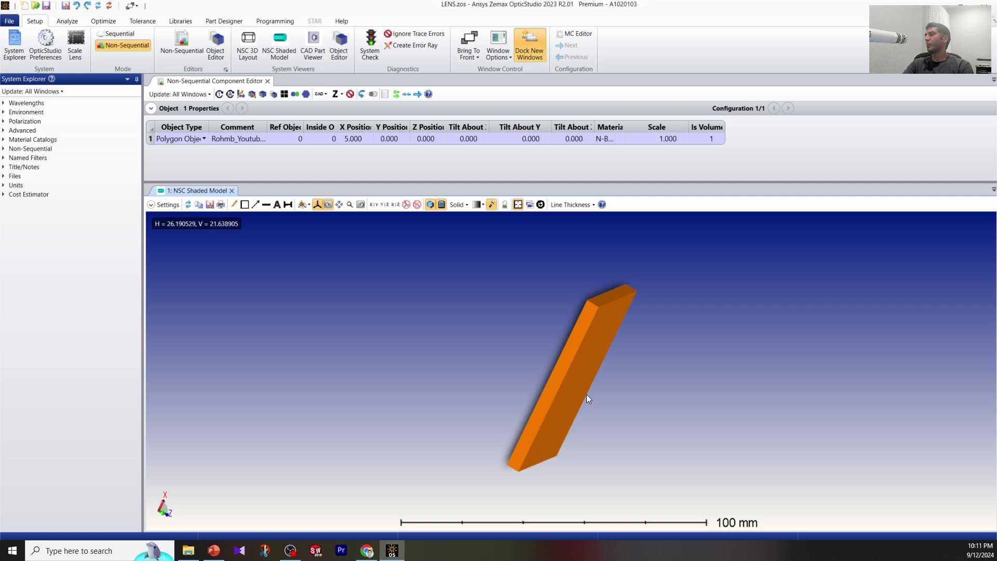
pyautogui.click(607, 139)
# Replace the prism's Material entry with N-BK7 in row 1.
pyautogui.click(604, 139)
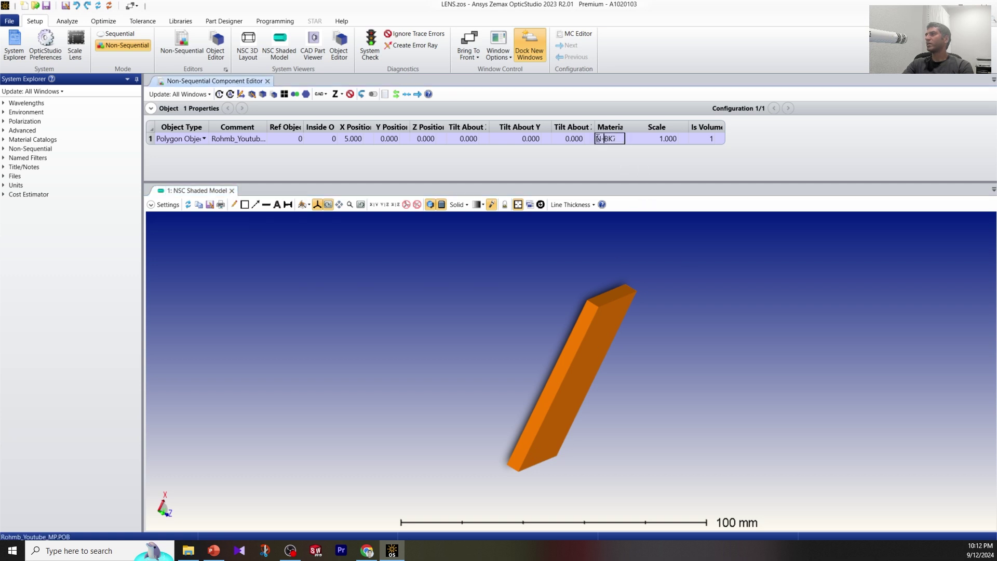
pyautogui.press('BackSpace')
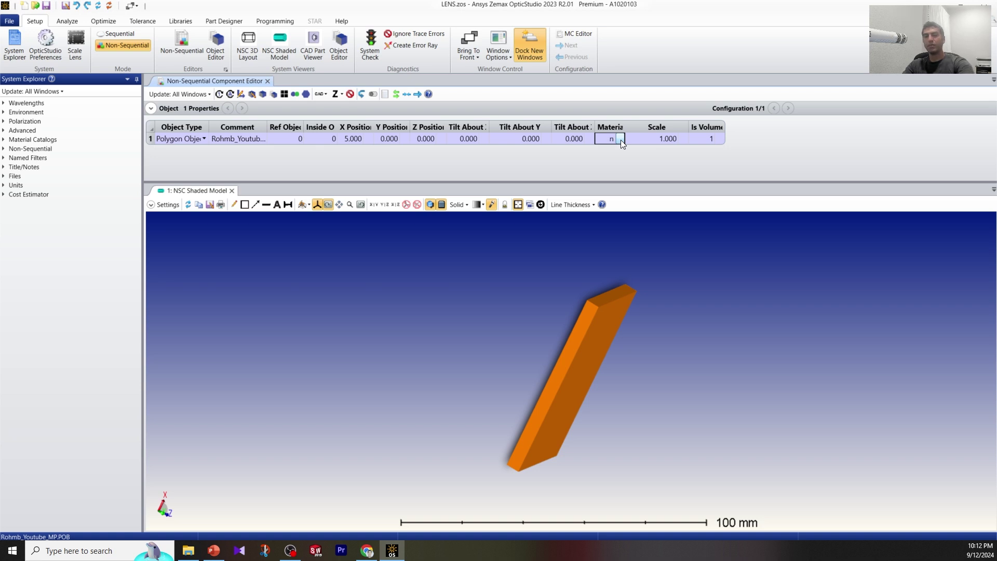
pyautogui.write('n-bk7')
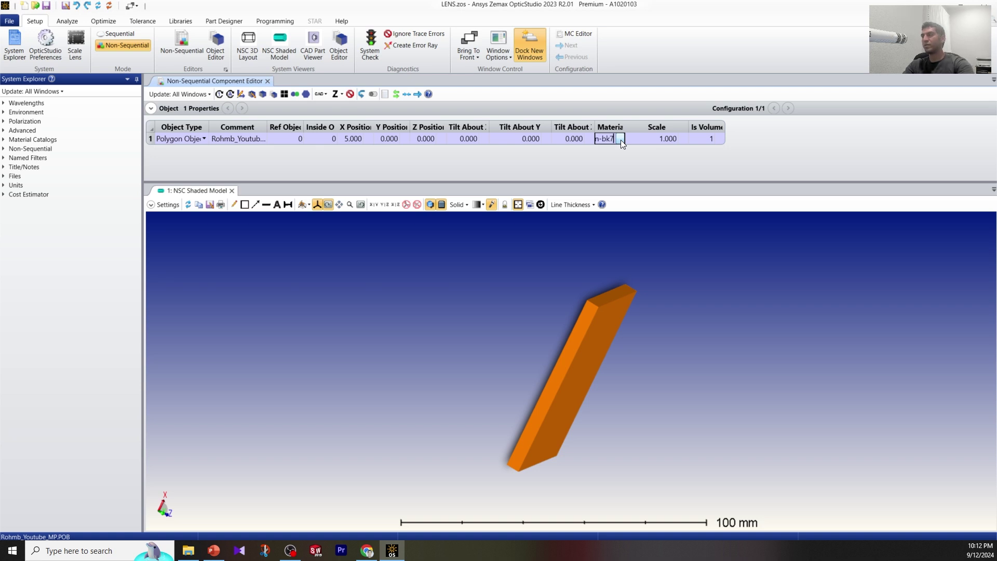
pyautogui.click(578, 331)
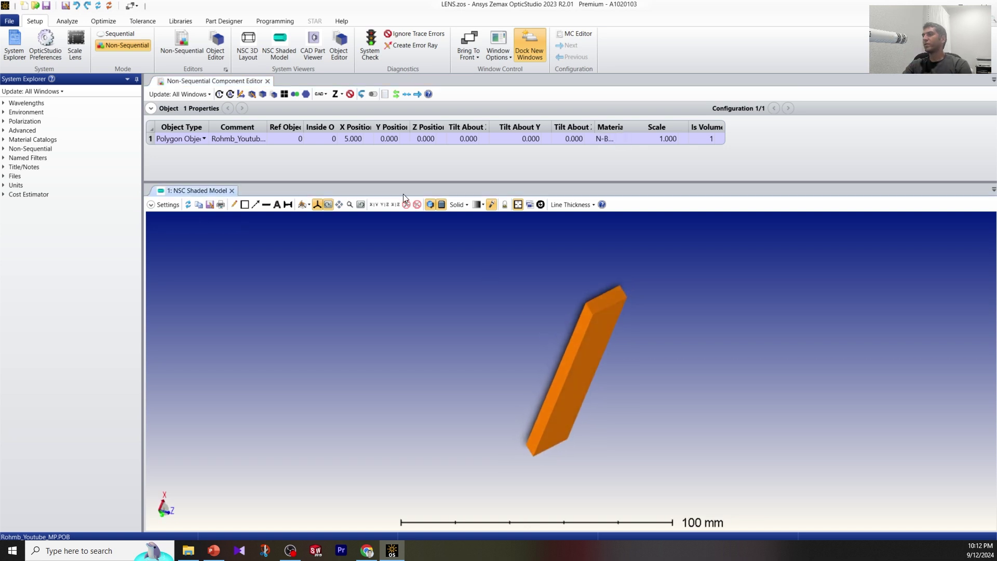
# Widen the X Position column, set the prism's X Position to 0, and orbit the view.
pyautogui.moveTo(374, 126); pyautogui.dragTo(422, 125)
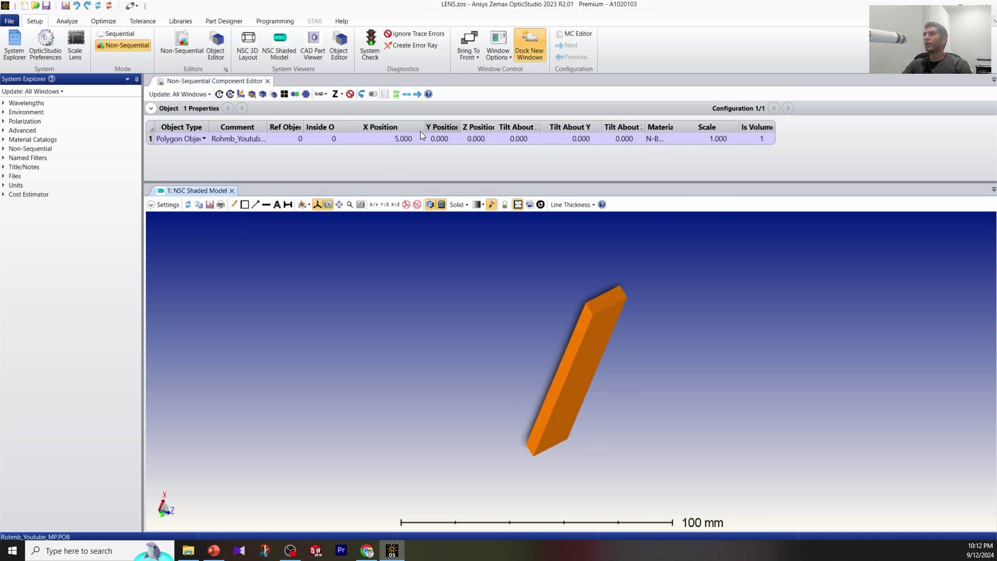
pyautogui.click(410, 139)
pyautogui.write('0')
pyautogui.press('Return')
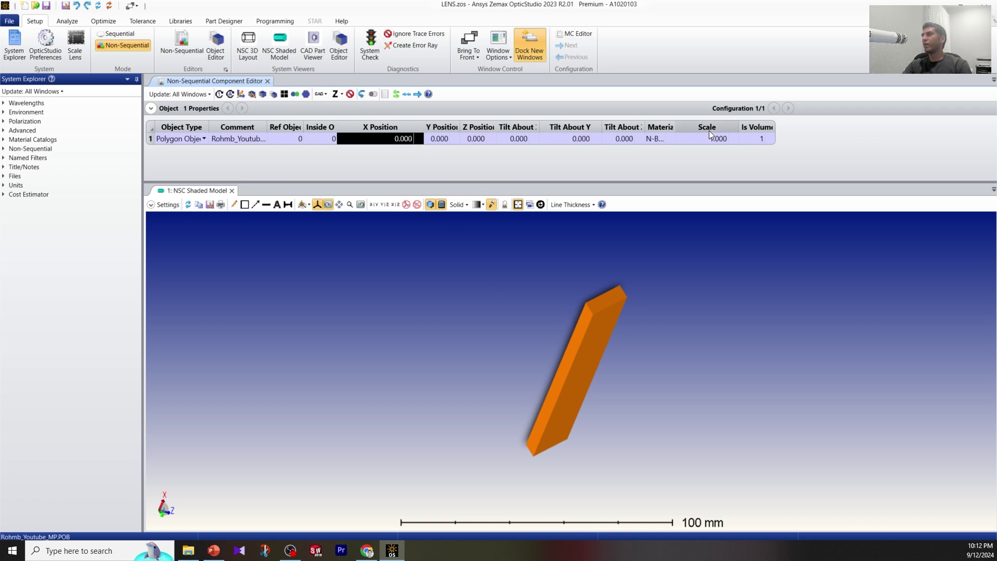
pyautogui.moveTo(631, 306)
pyautogui.mouseDown()
pyautogui.moveTo(538, 343)
pyautogui.moveTo(567, 321)
pyautogui.moveTo(652, 305)
pyautogui.moveTo(609, 330)
pyautogui.moveTo(582, 371)
pyautogui.moveTo(613, 410)
pyautogui.moveTo(480, 407)
pyautogui.moveTo(455, 385)
pyautogui.mouseUp()
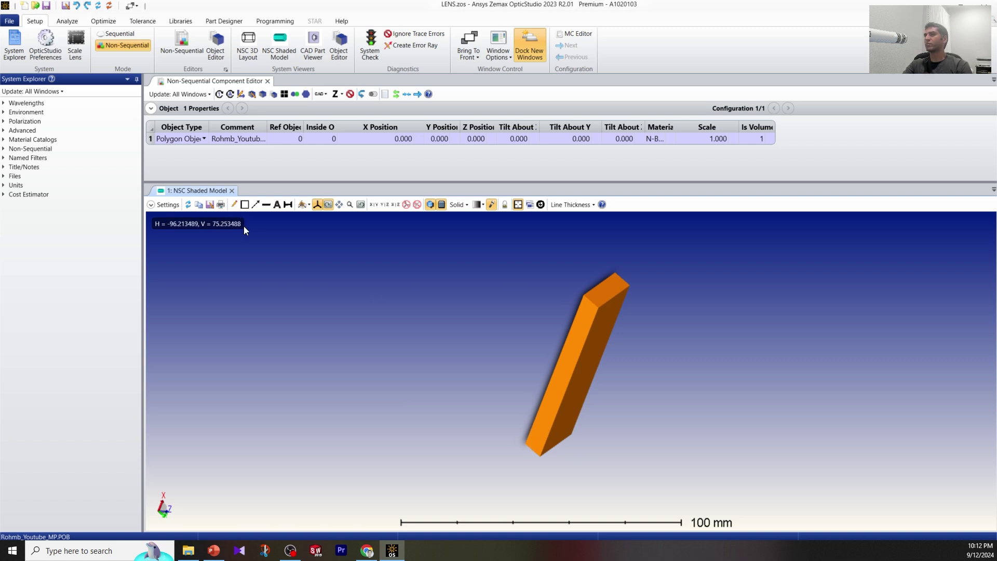
# Insert a new object after the prism and make it a Source Ellipse.
pyautogui.click(151, 138)
pyautogui.rightClick(152, 138)
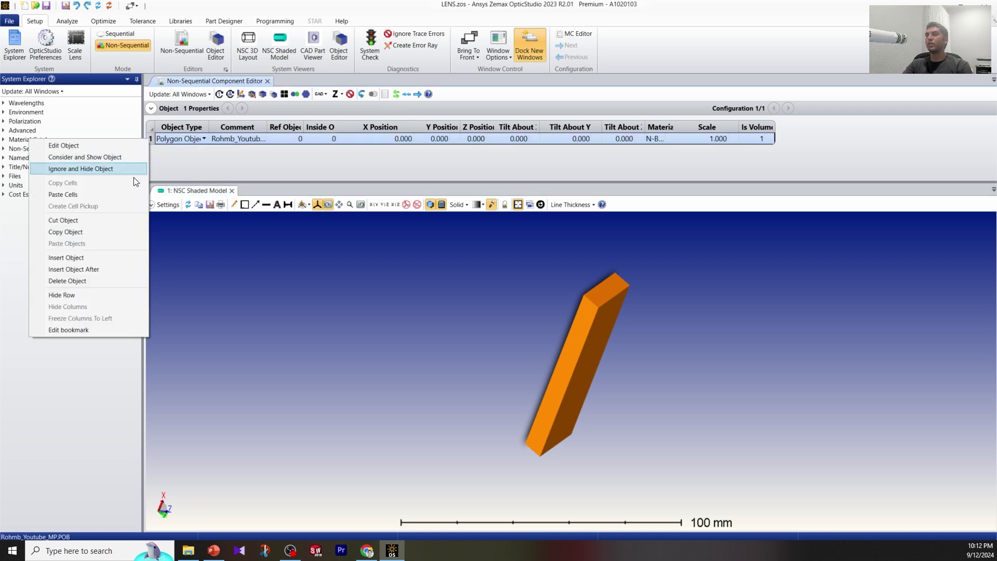
pyautogui.click(115, 269)
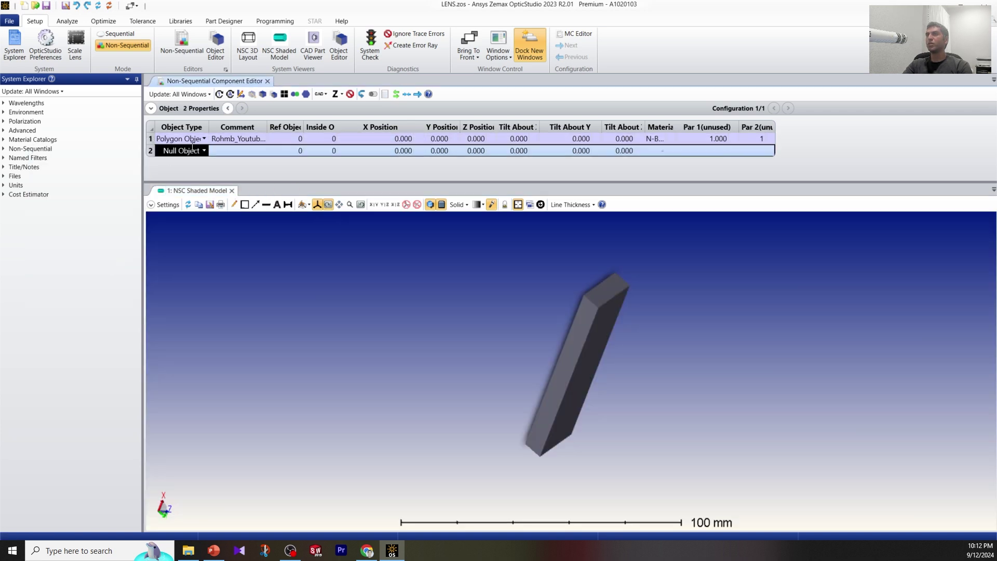
pyautogui.click(205, 150)
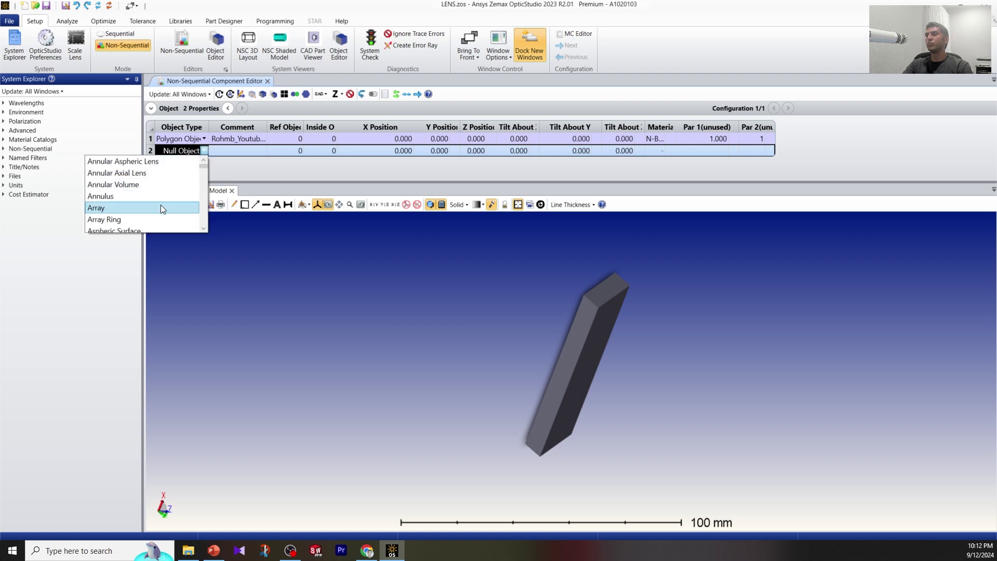
pyautogui.scroll(-3, 161, 208)
pyautogui.scroll(-15, 161, 209)
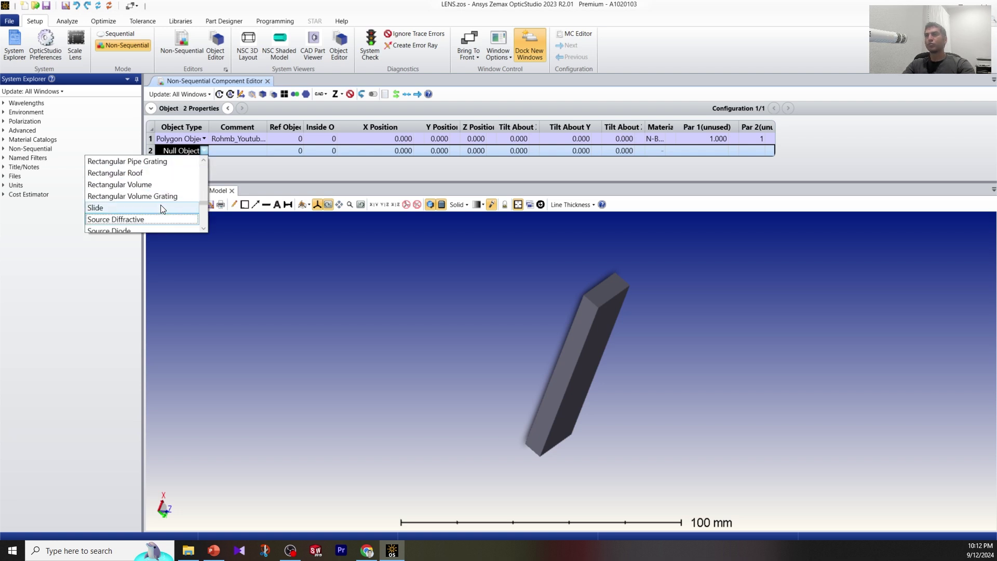
pyautogui.scroll(-1, 160, 209)
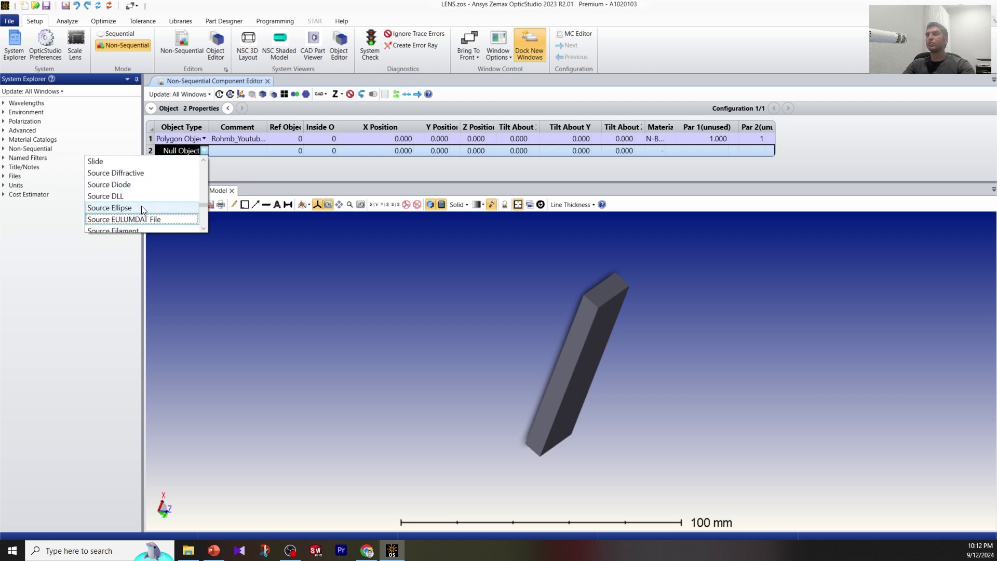
pyautogui.click(141, 209)
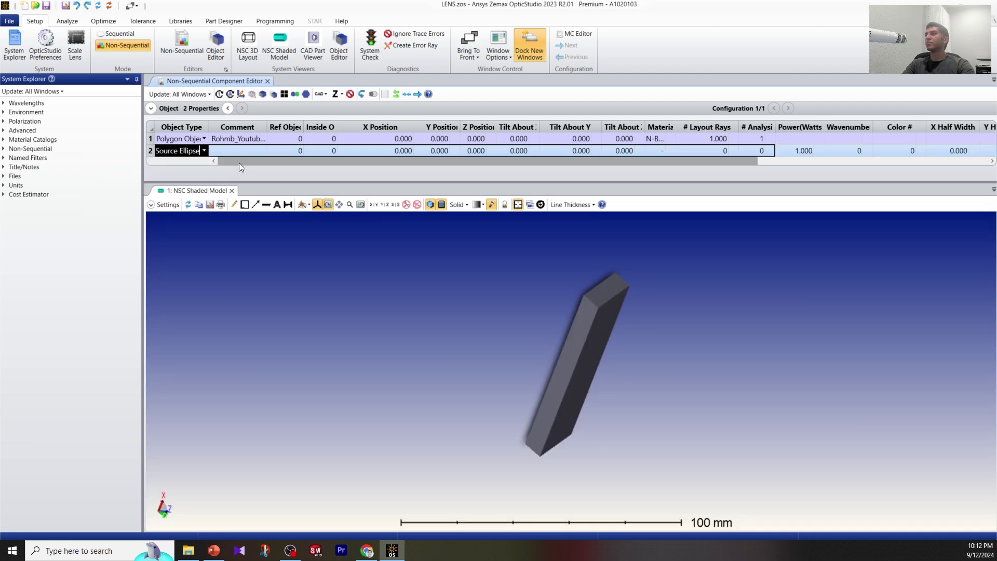
# Select the new source row and orbit the 3D view around the prism.
pyautogui.click(372, 148)
pyautogui.click(520, 361)
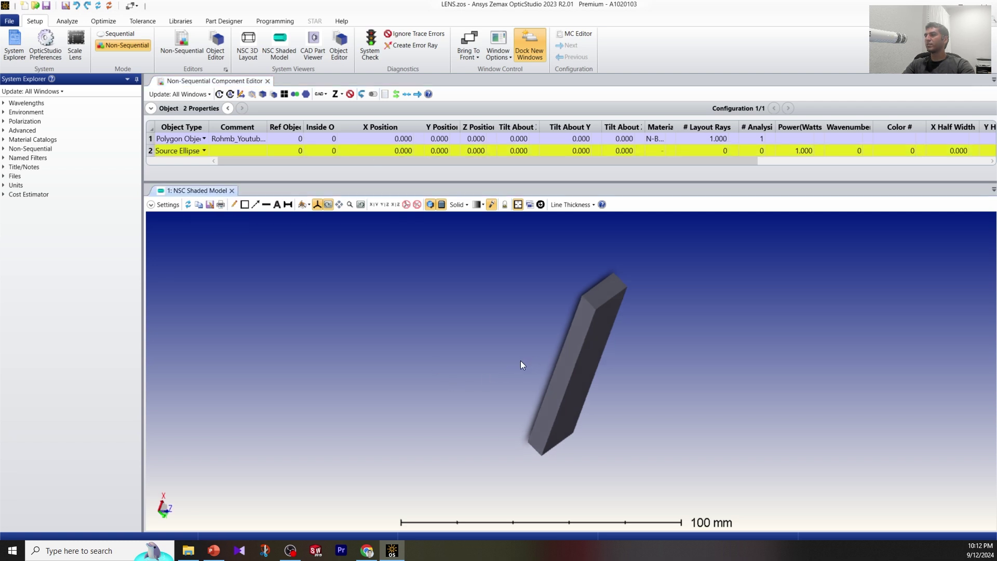
pyautogui.moveTo(520, 361)
pyautogui.mouseDown()
pyautogui.moveTo(453, 361)
pyautogui.moveTo(442, 372)
pyautogui.moveTo(433, 361)
pyautogui.mouseUp()
pyautogui.moveTo(556, 428)
pyautogui.mouseDown()
pyautogui.moveTo(545, 442)
pyautogui.moveTo(565, 416)
pyautogui.moveTo(639, 382)
pyautogui.mouseUp()
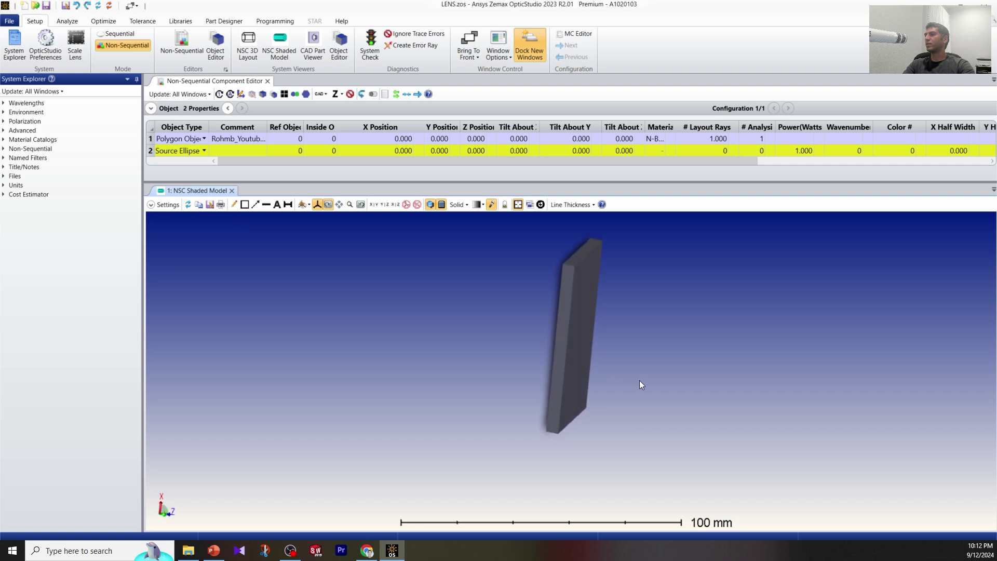
# Set the shaded model's Opacity to All 50% in its settings.
pyautogui.click(162, 206)
pyautogui.click(381, 317)
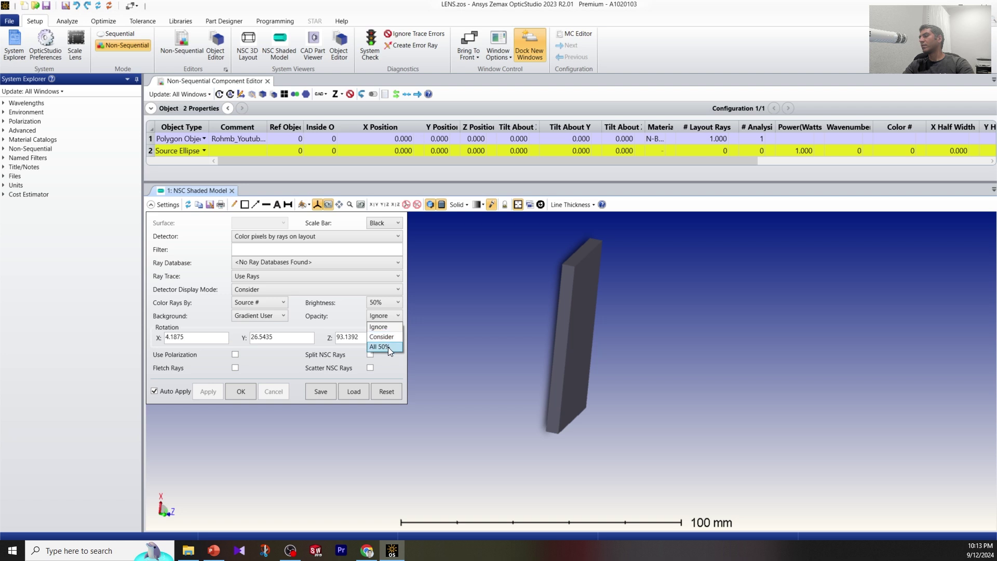
pyautogui.click(388, 346)
pyautogui.click(242, 392)
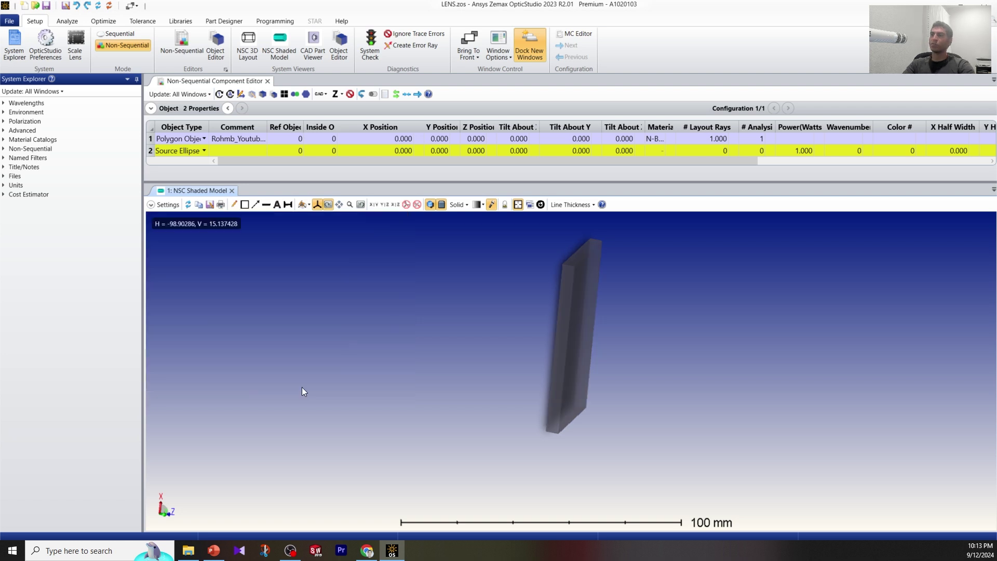
# Rotate and zoom the view to a more upright angle on the prism.
pyautogui.moveTo(586, 404); pyautogui.dragTo(549, 422)
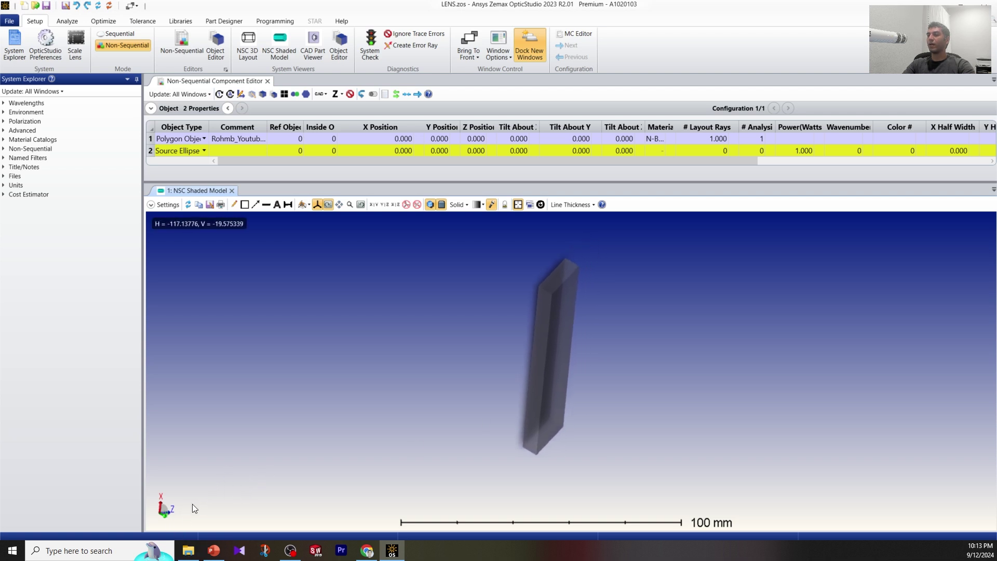
pyautogui.scroll(-2, 177, 509)
pyautogui.scroll(2, 173, 512)
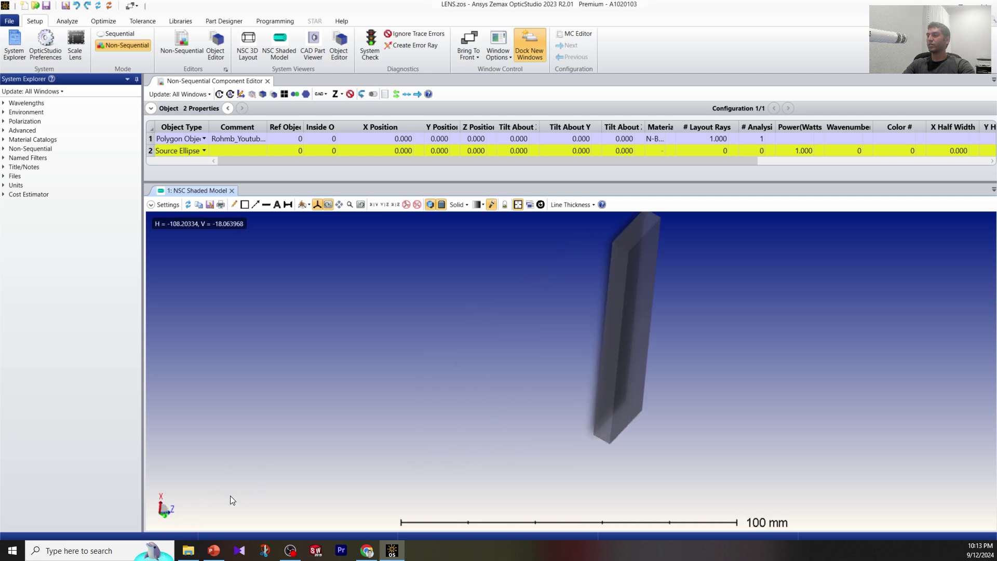
pyautogui.scroll(-1, 312, 462)
pyautogui.moveTo(405, 436); pyautogui.dragTo(402, 451)
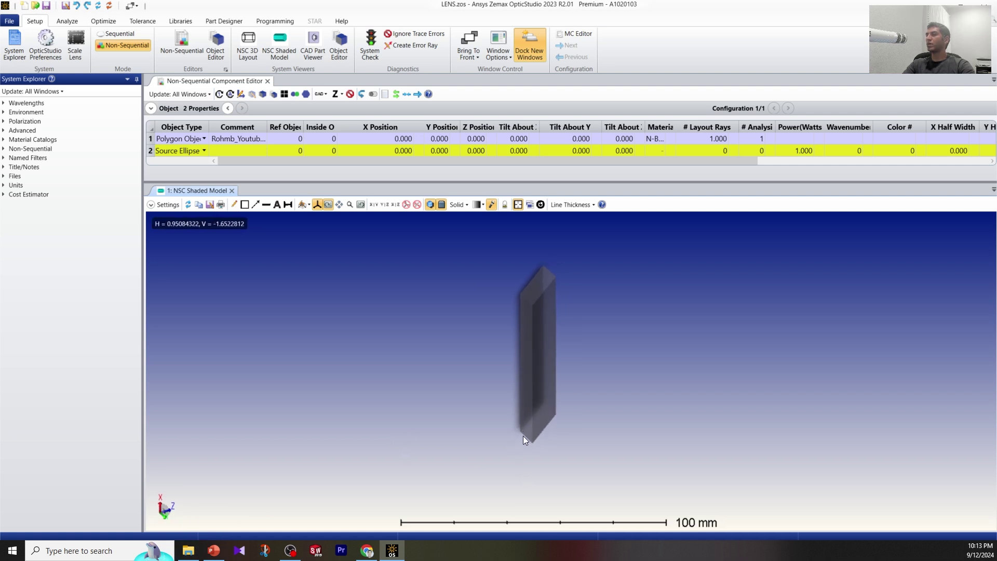
# Position the Source Ellipse at X 5, Y 5 and Z -10.
pyautogui.click(441, 151)
pyautogui.write('5')
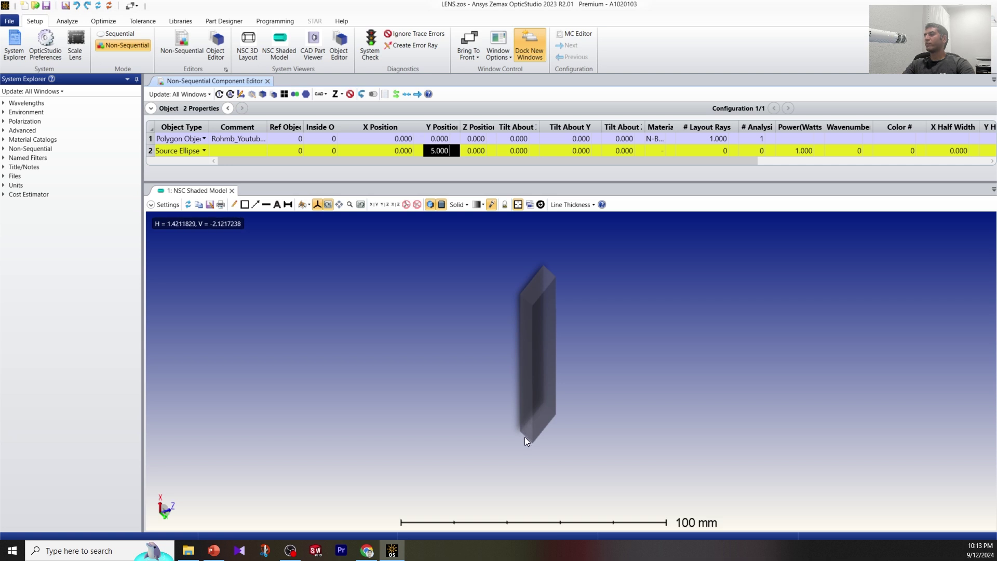
pyautogui.click(394, 152)
pyautogui.write('5')
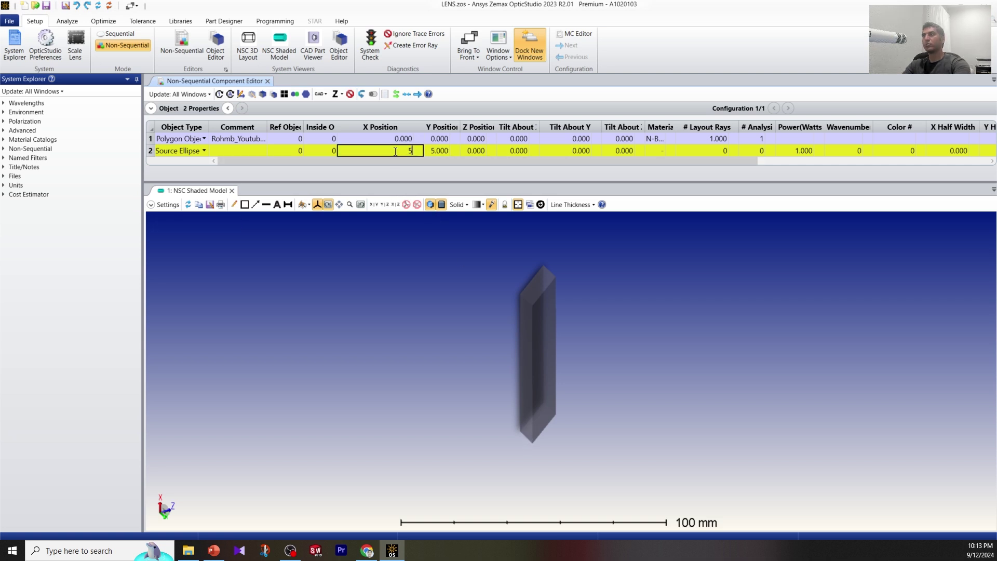
pyautogui.press('Return')
pyautogui.click(475, 150)
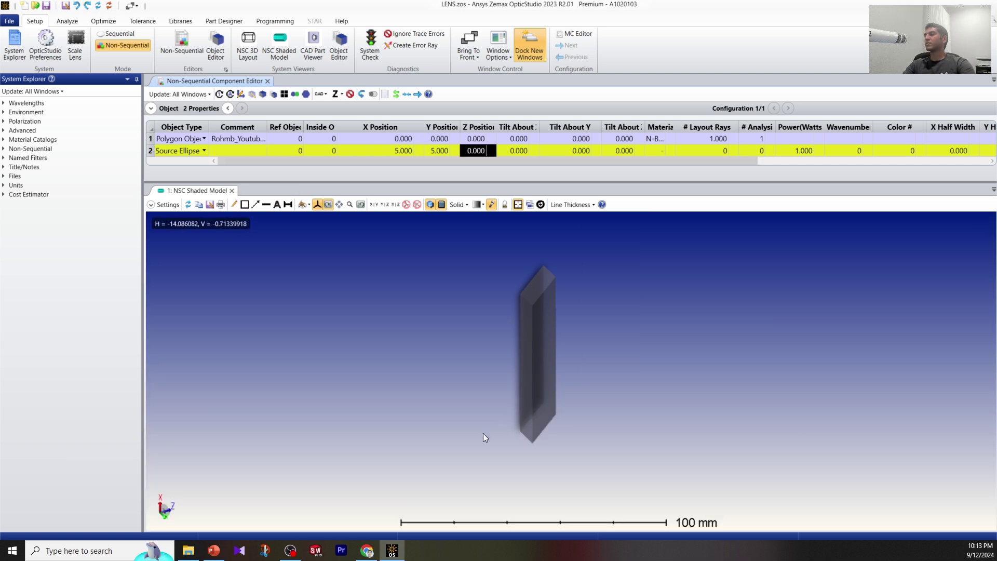
pyautogui.press('BackSpace')
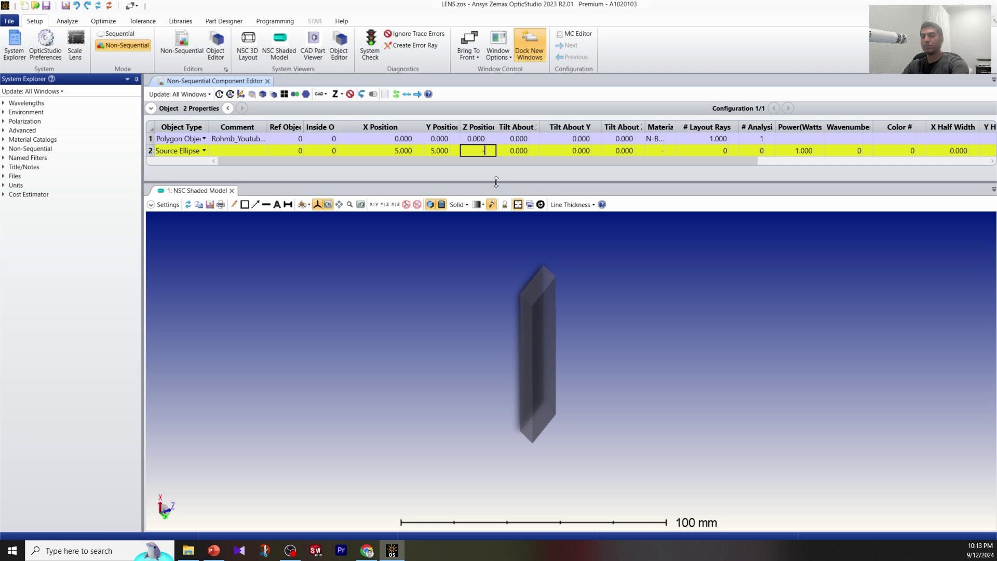
pyautogui.write('-10')
pyautogui.press('Return')
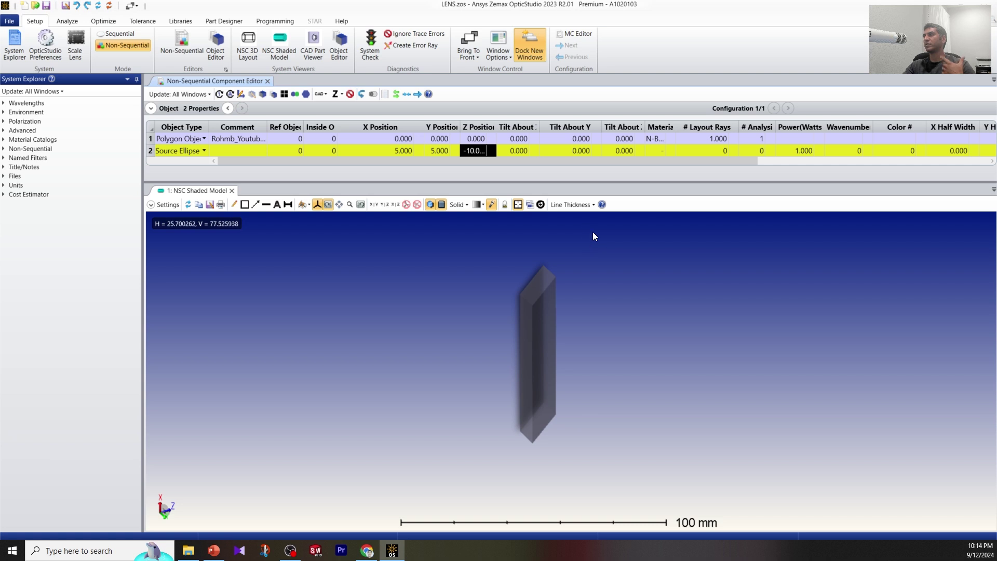
# Give the Source Ellipse 100 layout rays and 1E+05 analysis rays.
pyautogui.moveTo(624, 160); pyautogui.dragTo(637, 160)
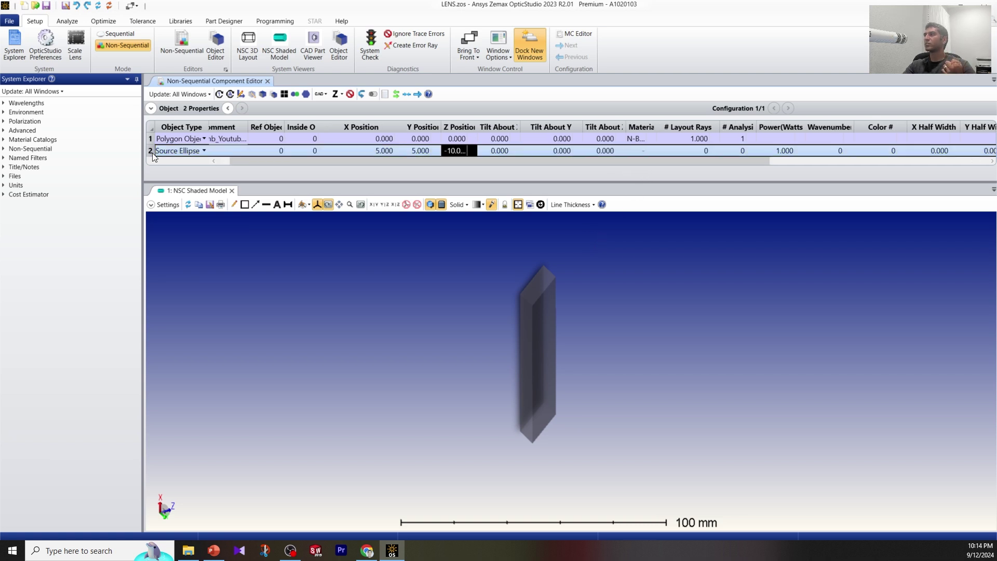
pyautogui.click(680, 151)
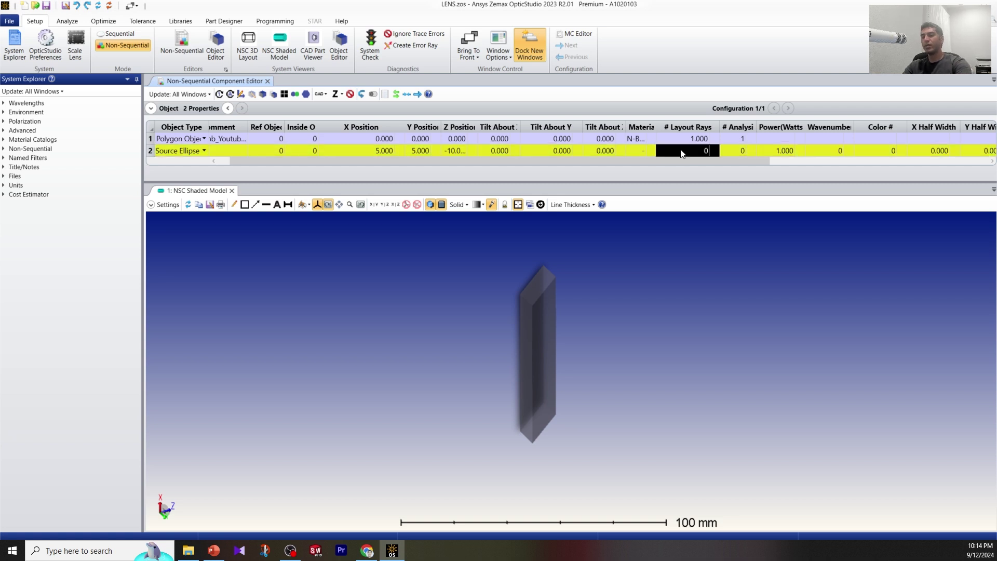
pyautogui.write('100')
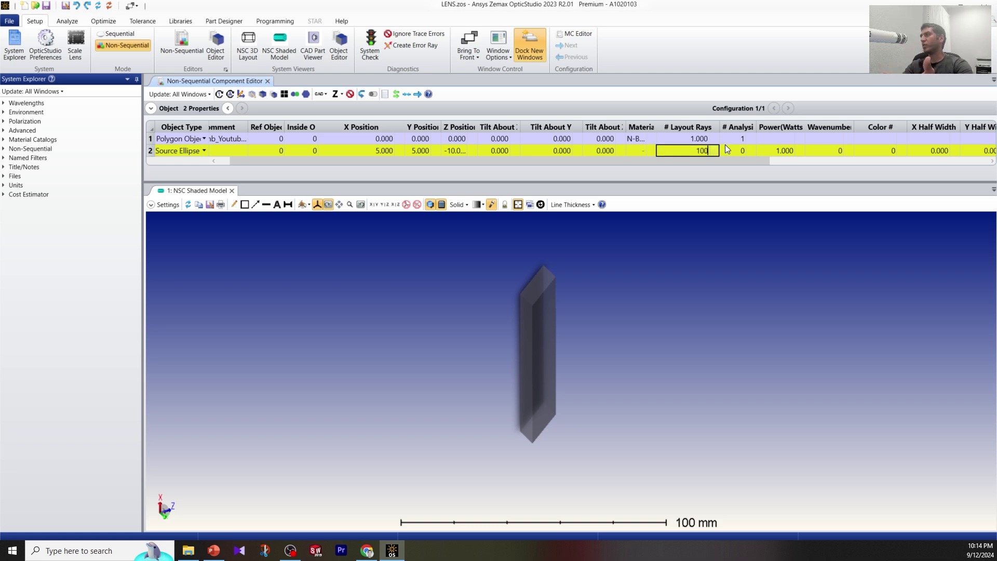
pyautogui.click(728, 150)
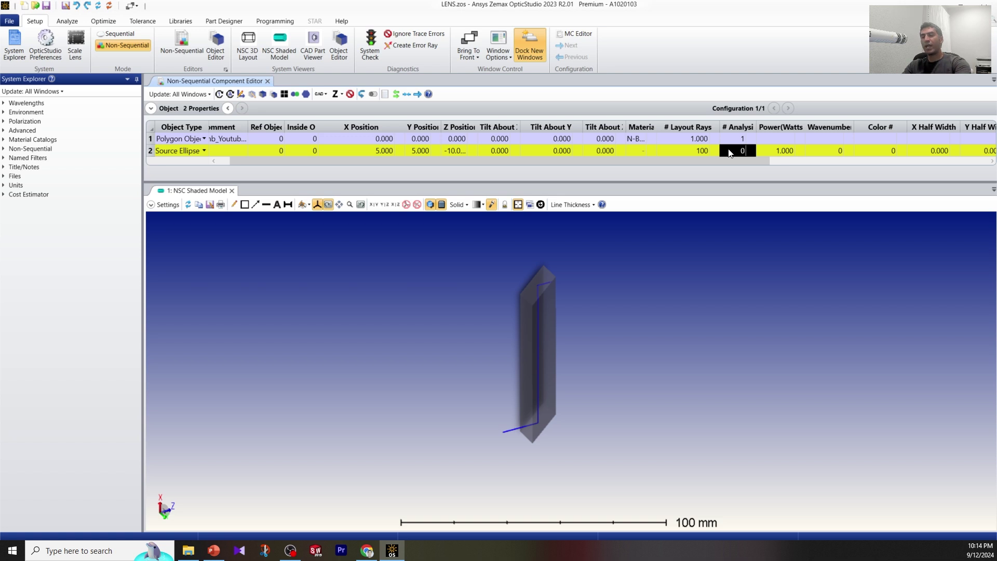
pyautogui.write('1E+05')
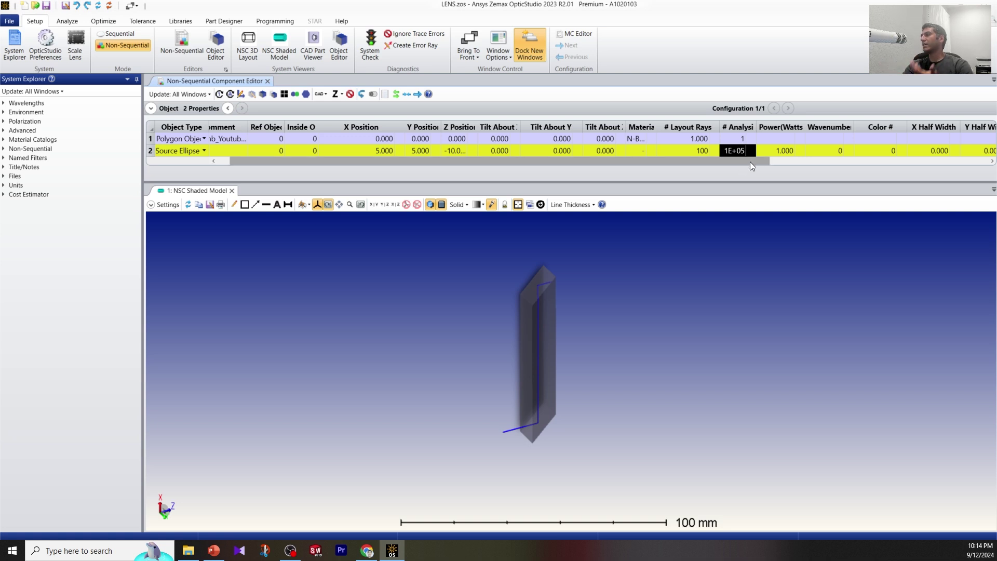
pyautogui.click(770, 151)
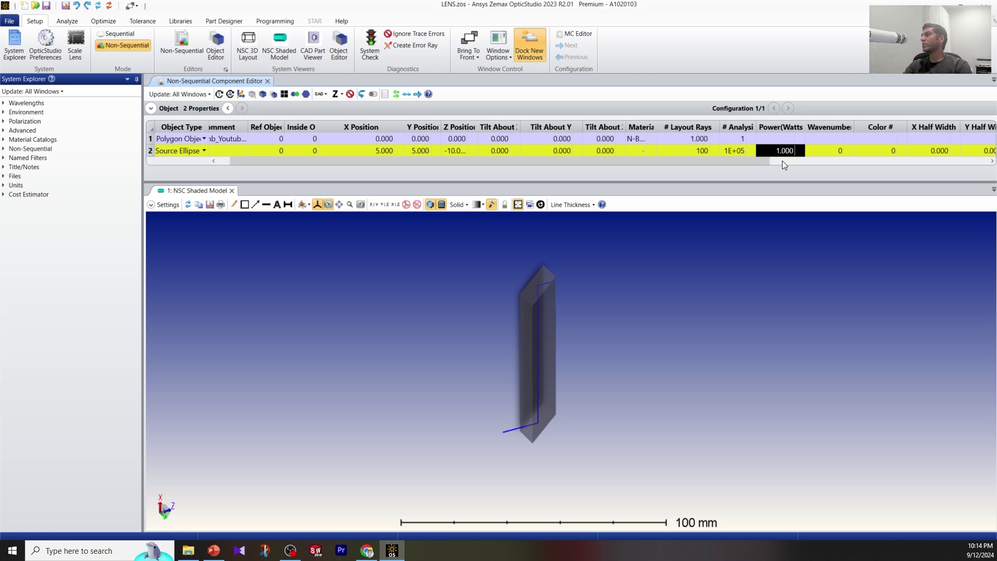
pyautogui.moveTo(757, 164); pyautogui.dragTo(834, 161)
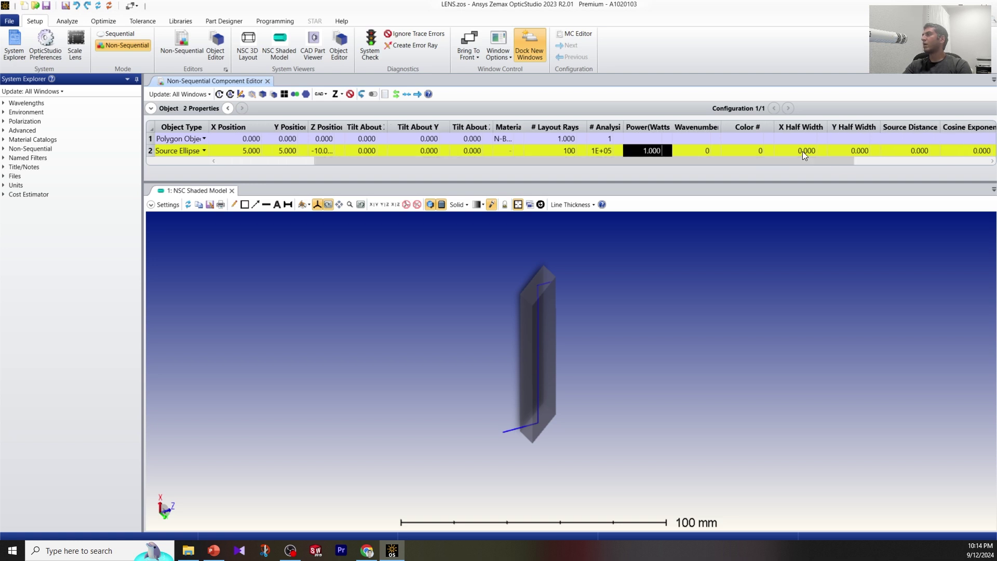
# Set the Source Ellipse's X and Y Half Width both to 2.
pyautogui.click(799, 151)
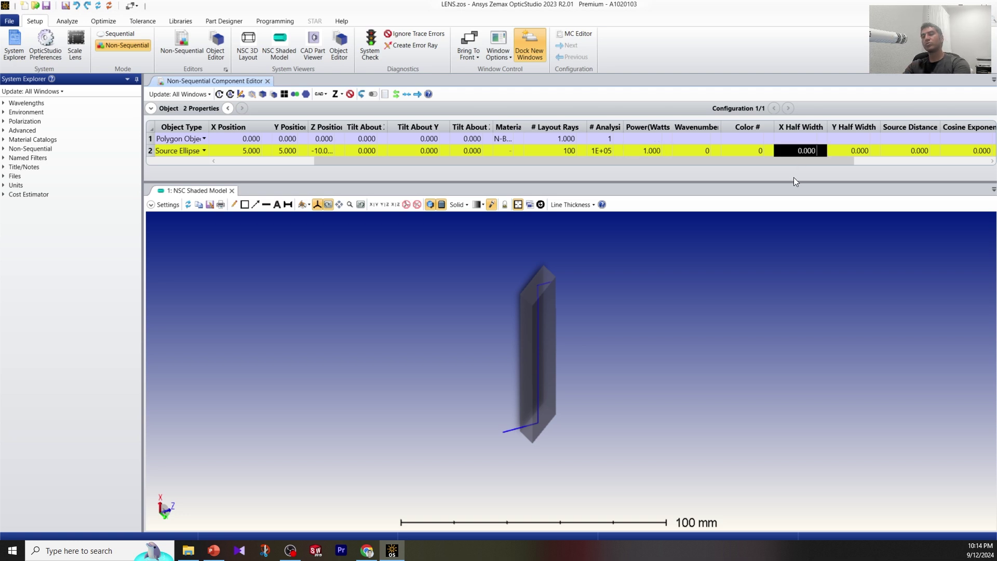
pyautogui.write('2')
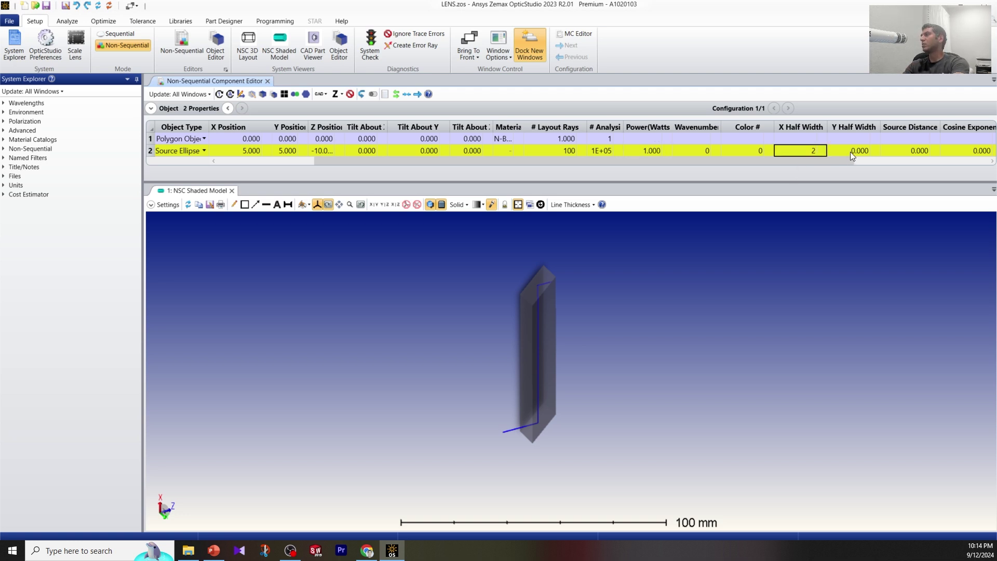
pyautogui.click(850, 152)
pyautogui.write('2')
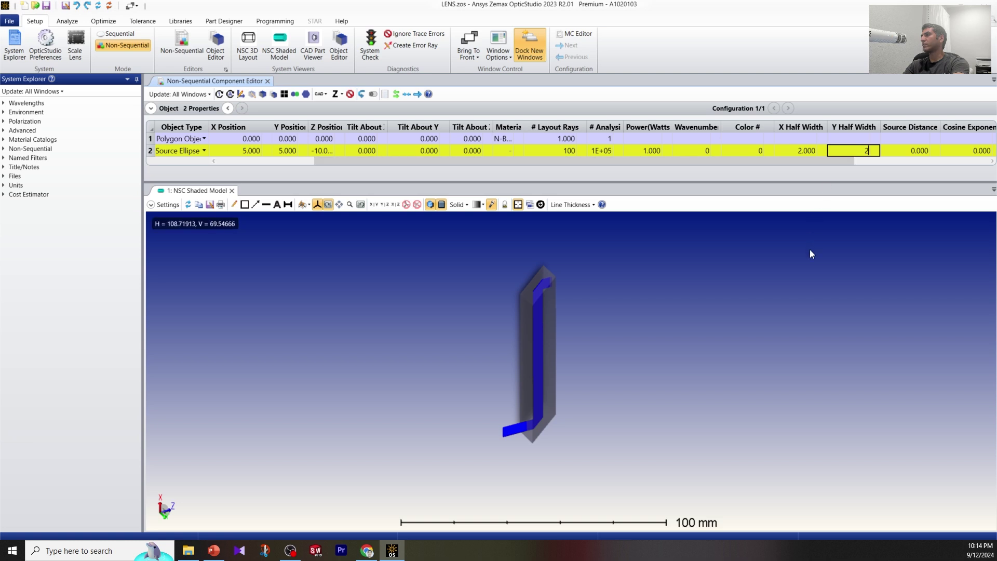
pyautogui.click(896, 151)
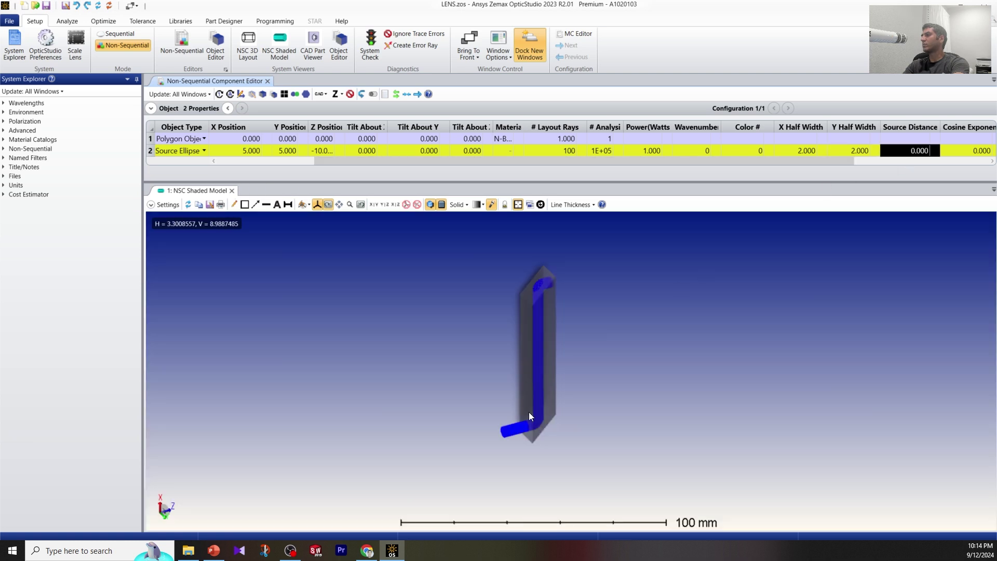
# Rotate the shaded model to a side view to inspect the beam through the prism.
pyautogui.moveTo(529, 412)
pyautogui.mouseDown()
pyautogui.moveTo(697, 373)
pyautogui.moveTo(760, 378)
pyautogui.moveTo(641, 406)
pyautogui.mouseUp()
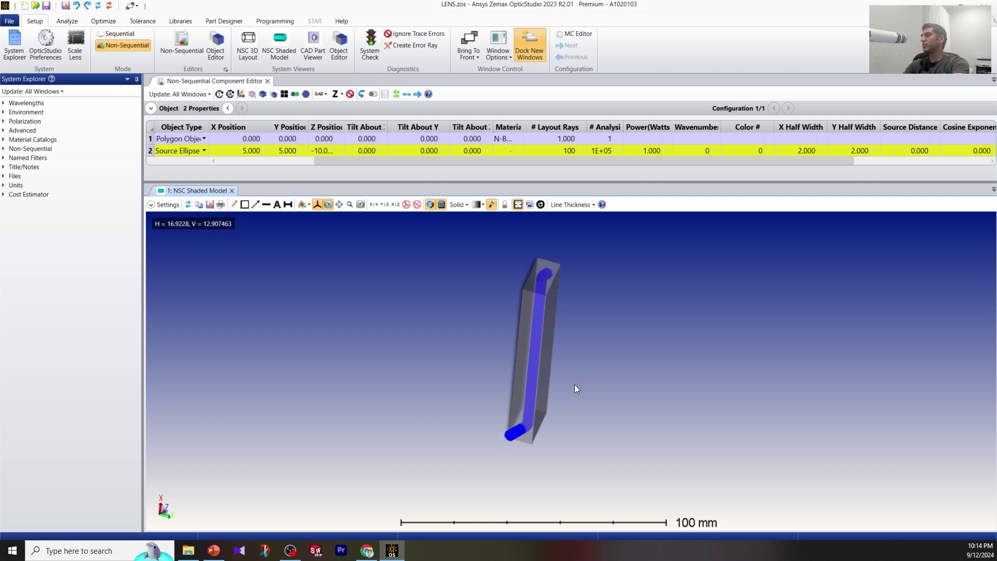
pyautogui.moveTo(827, 168); pyautogui.dragTo(963, 162)
pyautogui.moveTo(576, 312)
pyautogui.mouseDown()
pyautogui.moveTo(537, 333)
pyautogui.moveTo(423, 307)
pyautogui.moveTo(325, 311)
pyautogui.moveTo(416, 333)
pyautogui.moveTo(512, 337)
pyautogui.moveTo(518, 456)
pyautogui.moveTo(547, 387)
pyautogui.moveTo(595, 418)
pyautogui.moveTo(507, 410)
pyautogui.moveTo(568, 417)
pyautogui.mouseUp()
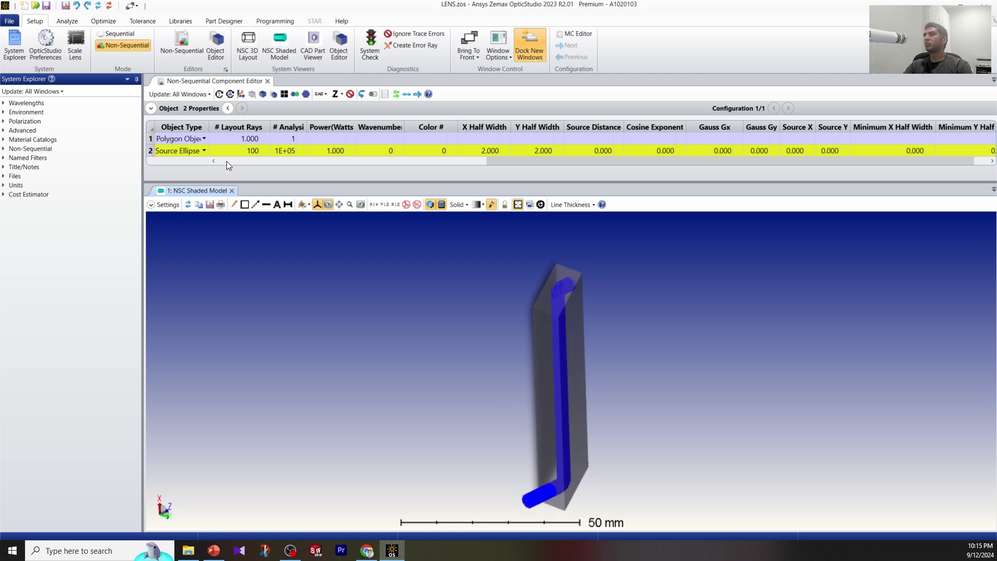
pyautogui.moveTo(362, 162); pyautogui.dragTo(240, 158)
# Try the prism's X Position at -10, then settle it at 2.
pyautogui.click(420, 139)
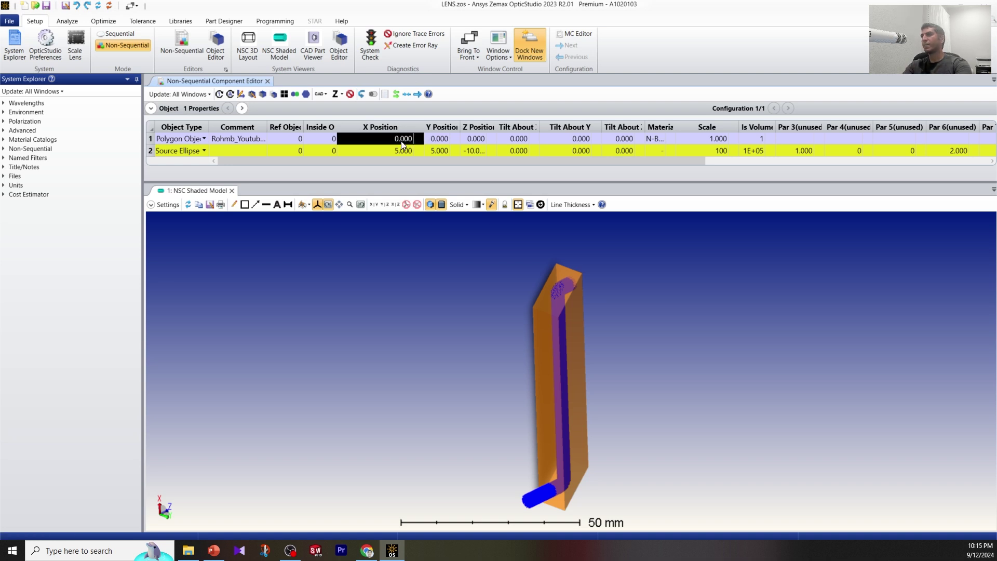
pyautogui.write('-')
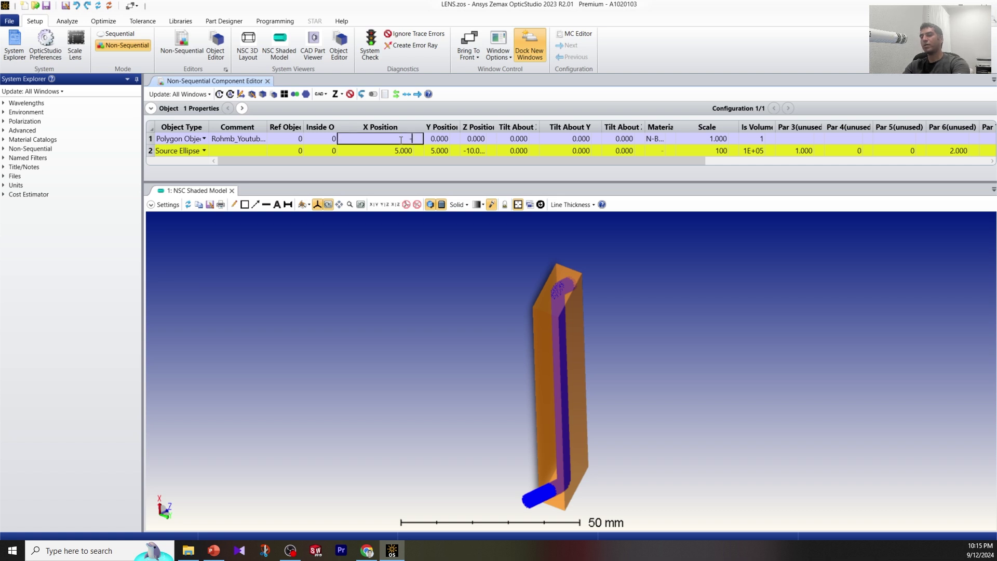
pyautogui.write('10')
pyautogui.press('Return')
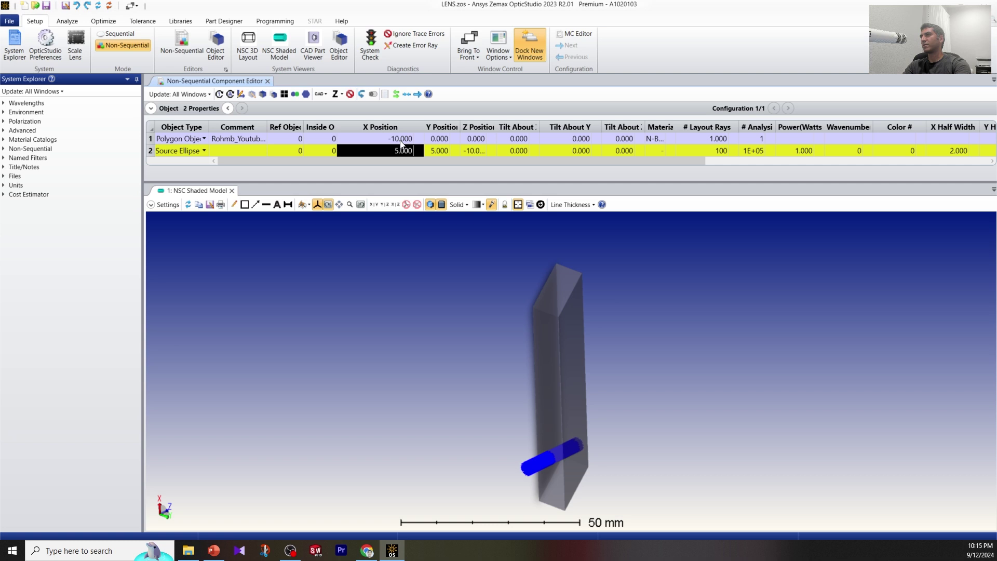
pyautogui.click(401, 139)
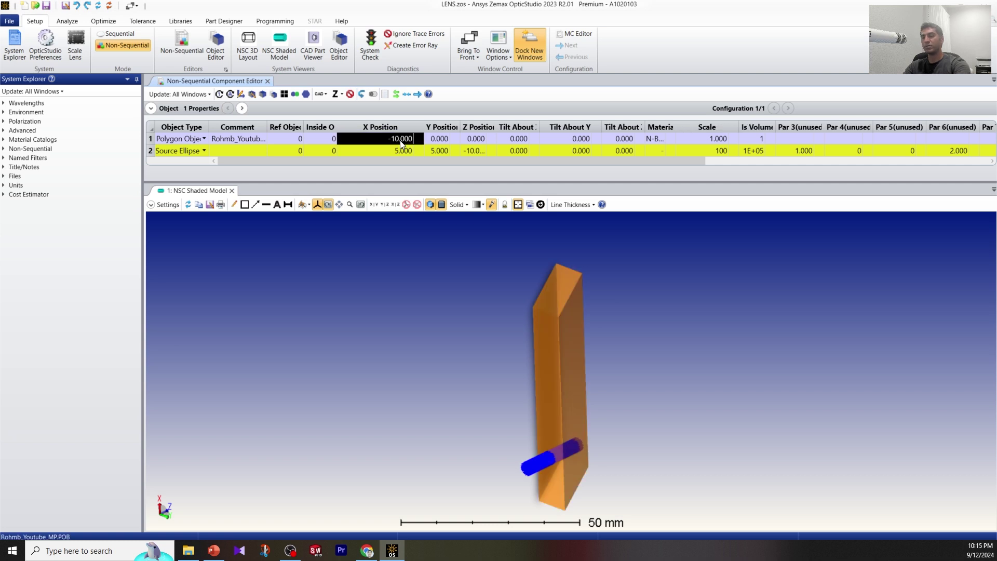
pyautogui.write('2')
pyautogui.press('Return')
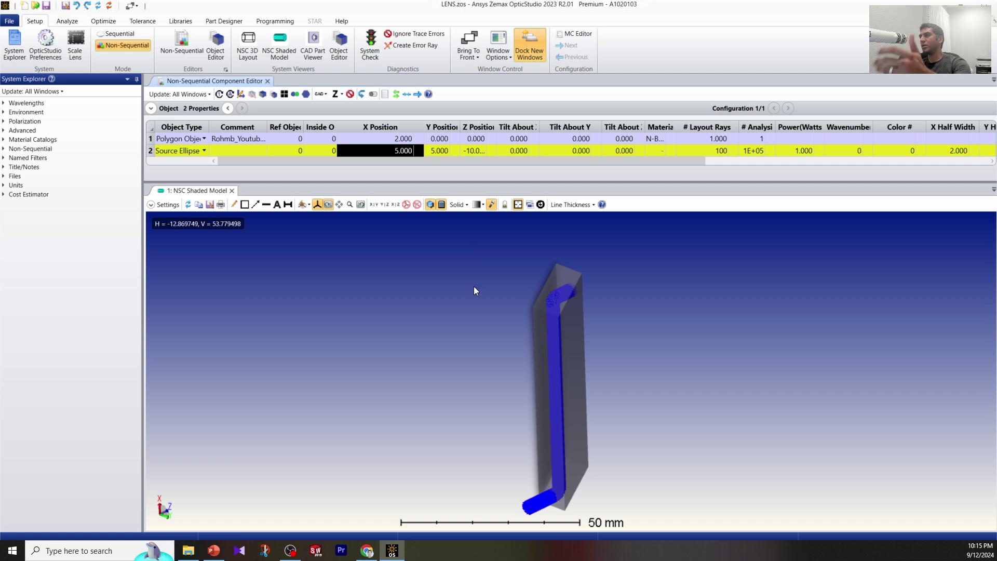
pyautogui.click(410, 141)
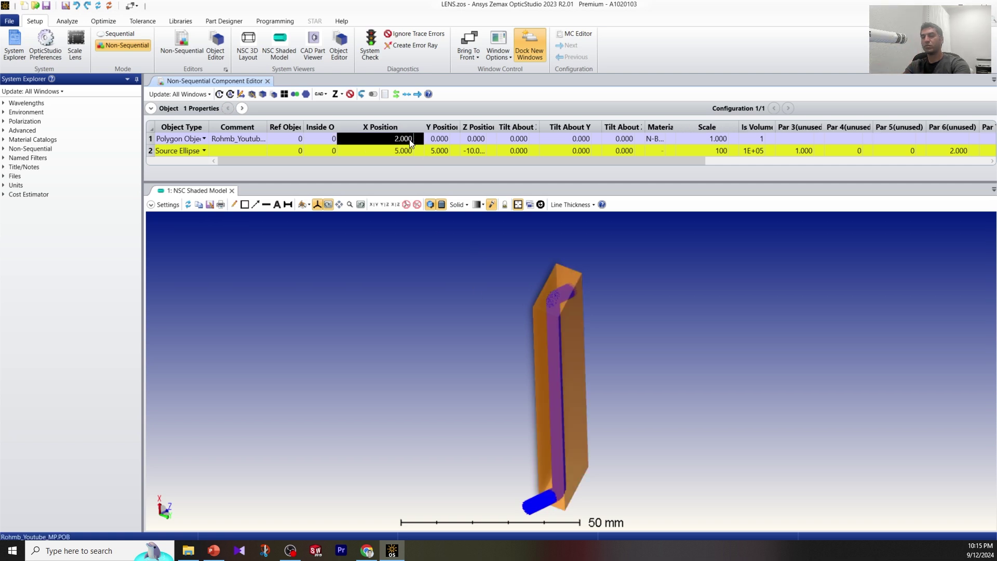
# Widen the Tilt About X column and set the prism's tilt about X to 2.
pyautogui.click(411, 149)
pyautogui.click(520, 138)
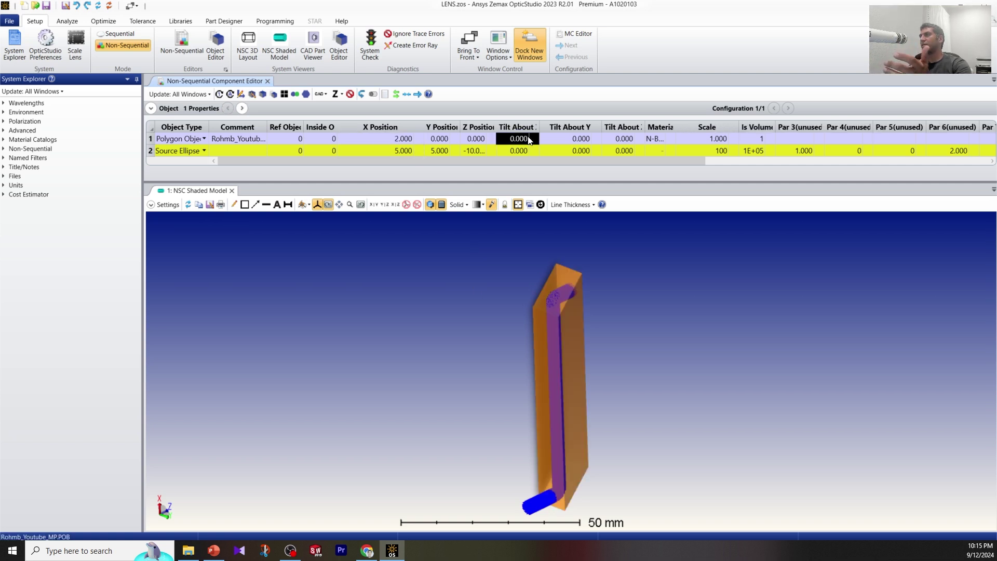
pyautogui.moveTo(530, 141); pyautogui.dragTo(545, 140)
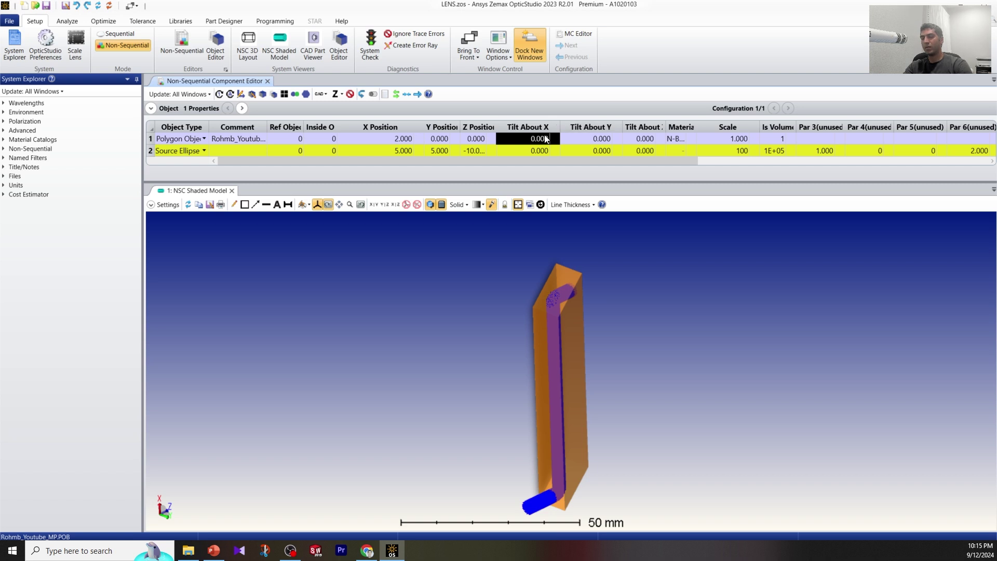
pyautogui.press('BackSpace')
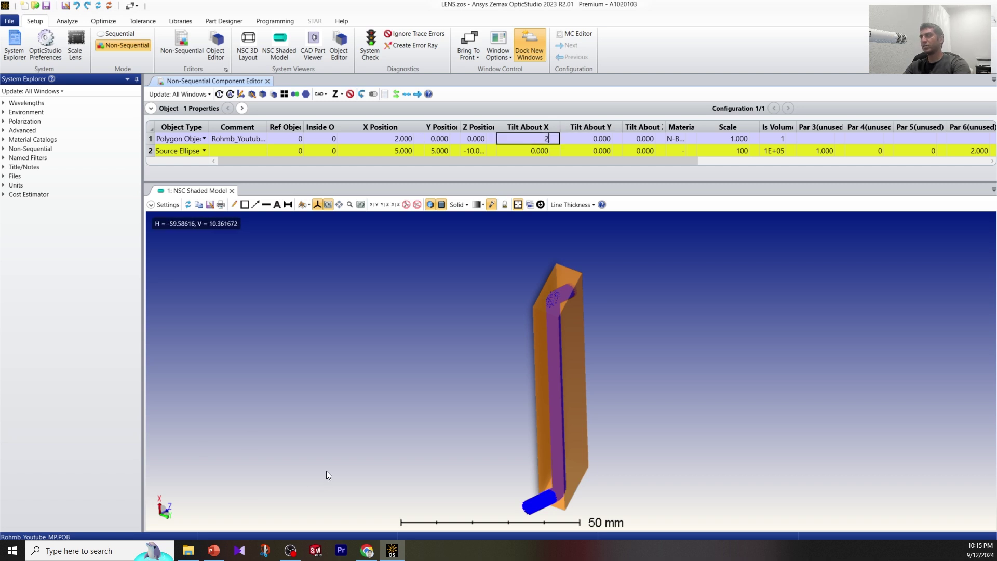
pyautogui.press('Return')
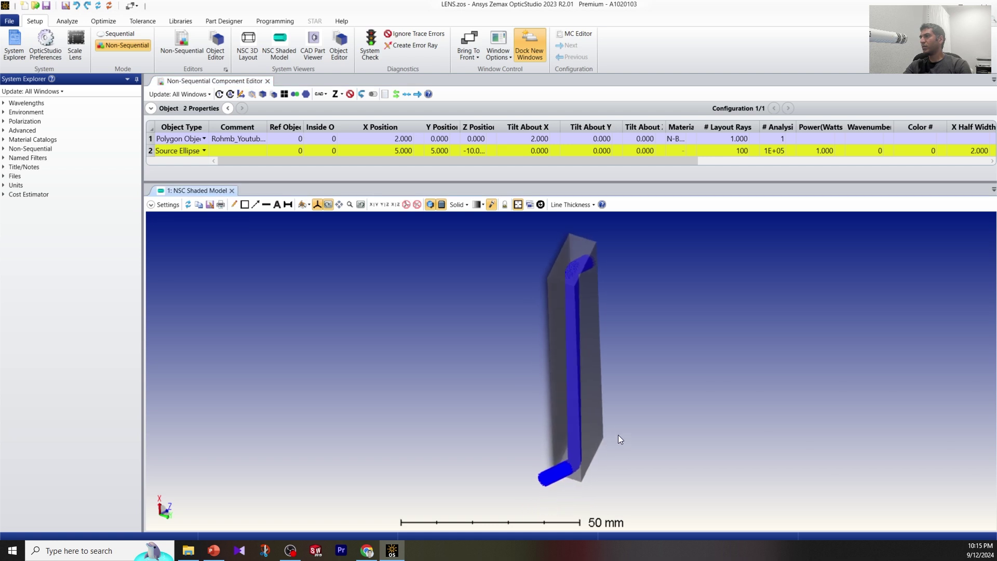
# Orbit and zoom the shaded model to show the offset exiting beam.
pyautogui.moveTo(618, 434)
pyautogui.mouseDown()
pyautogui.moveTo(707, 416)
pyautogui.moveTo(574, 478)
pyautogui.moveTo(584, 455)
pyautogui.moveTo(546, 436)
pyautogui.moveTo(390, 409)
pyautogui.moveTo(528, 368)
pyautogui.moveTo(452, 370)
pyautogui.moveTo(450, 330)
pyautogui.moveTo(611, 328)
pyautogui.moveTo(562, 299)
pyautogui.moveTo(439, 338)
pyautogui.moveTo(540, 375)
pyautogui.moveTo(583, 378)
pyautogui.moveTo(686, 341)
pyautogui.moveTo(579, 369)
pyautogui.moveTo(627, 350)
pyautogui.moveTo(650, 356)
pyautogui.moveTo(608, 299)
pyautogui.mouseUp()
pyautogui.scroll(4, 558, 310)
pyautogui.scroll(-3, 578, 369)
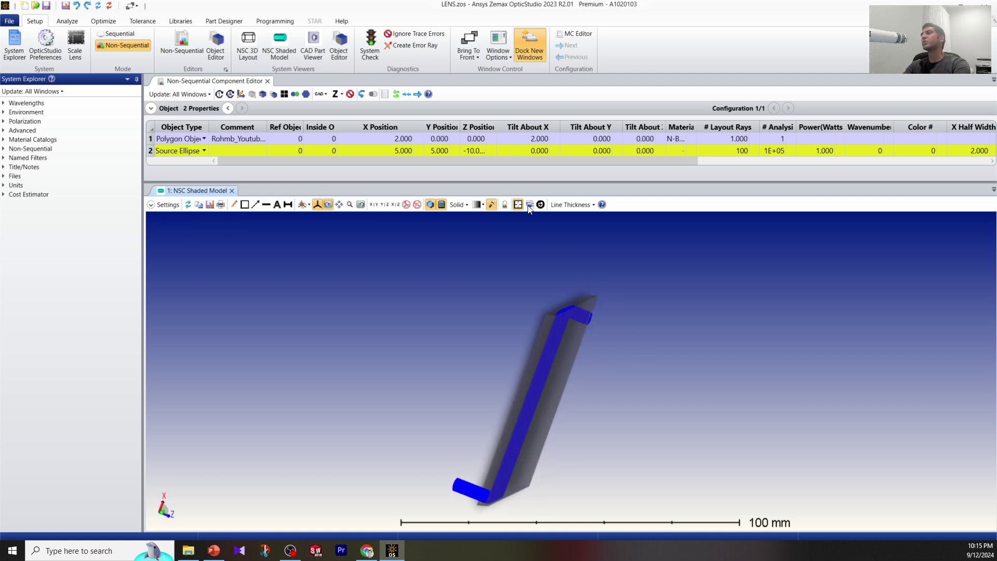
pyautogui.click(467, 151)
# Set the Polygon Object's Tilt About Y to 1 and orbit the shaded model to inspect the beam through the prism.
pyautogui.click(596, 151)
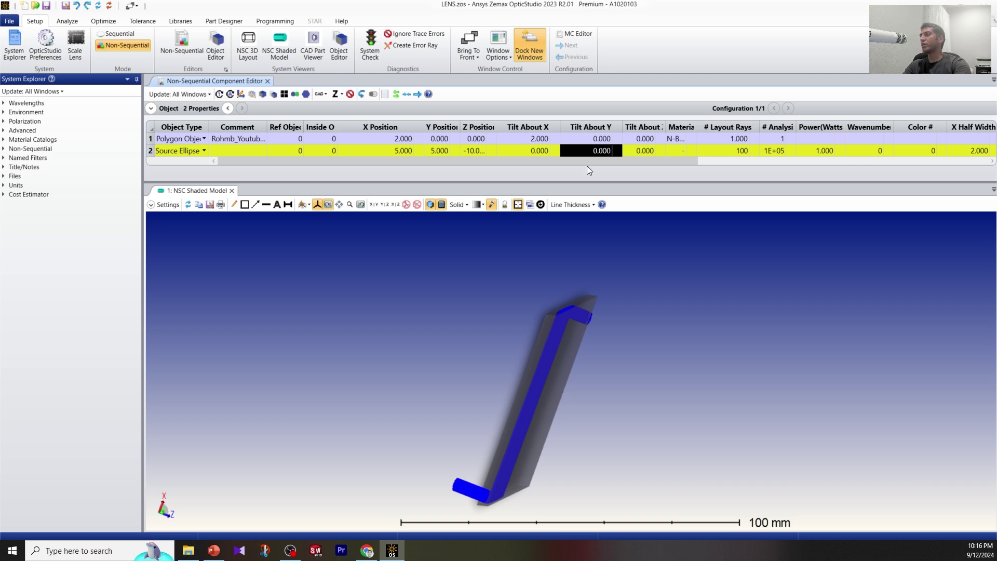
pyautogui.click(597, 139)
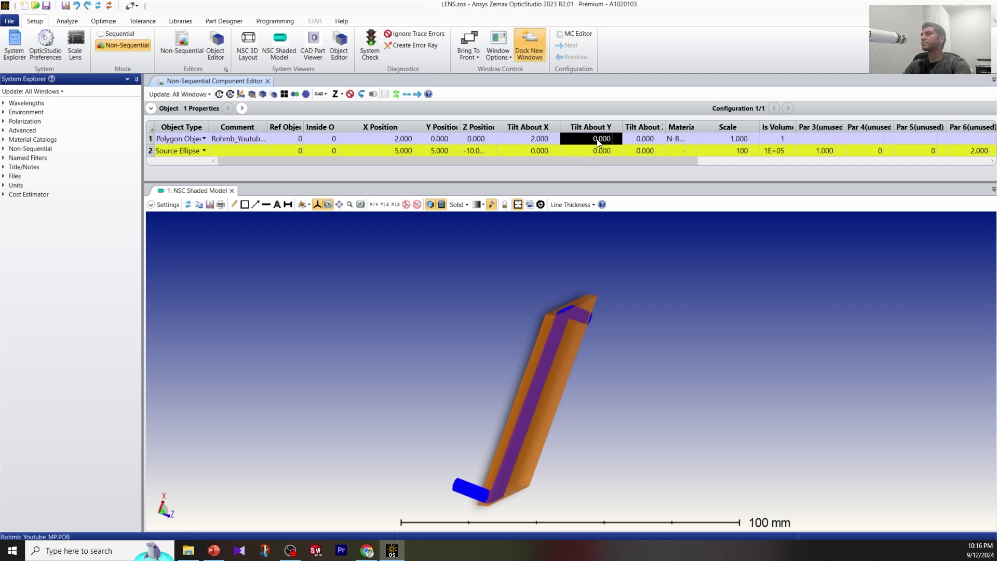
pyautogui.write('1')
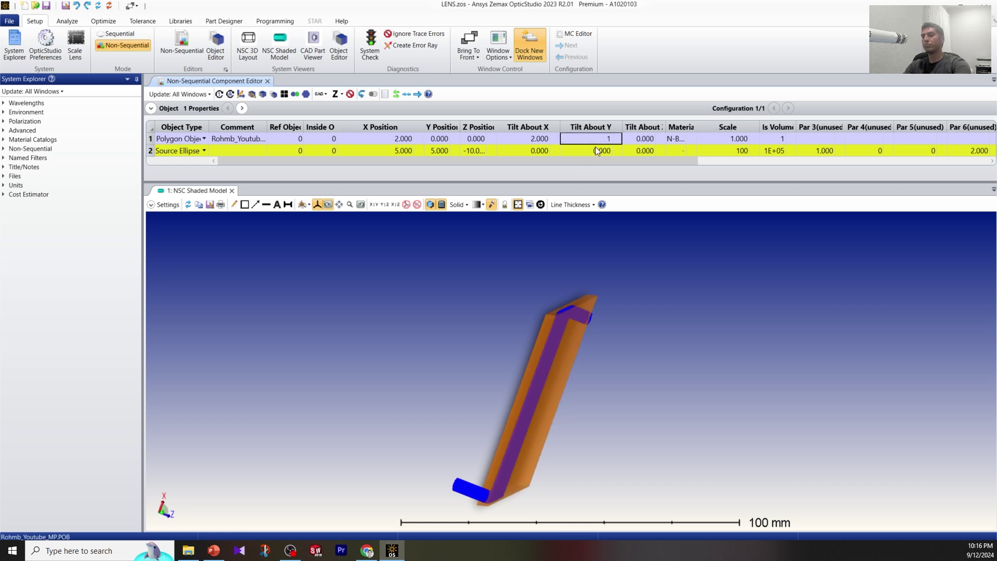
pyautogui.click(595, 149)
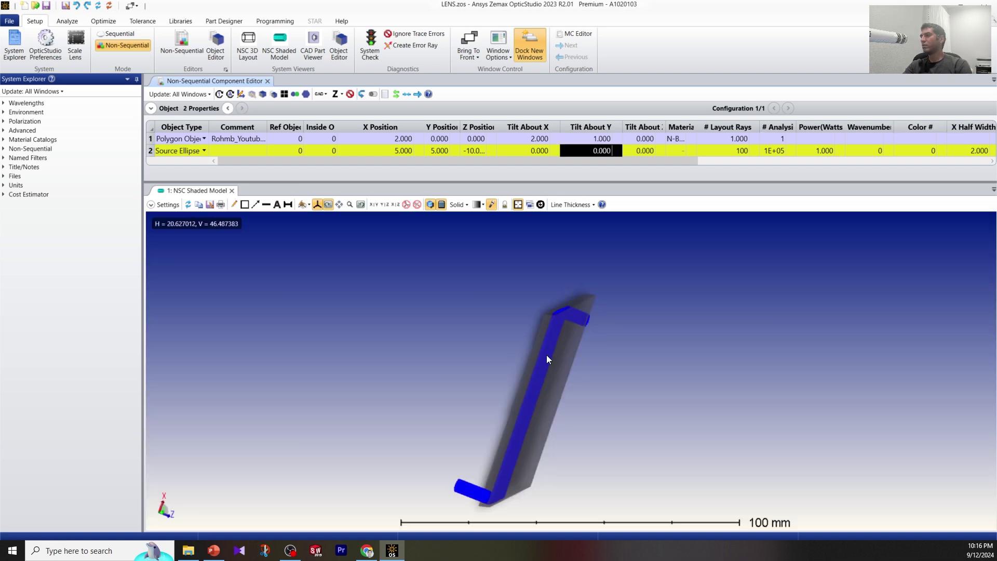
pyautogui.moveTo(546, 354)
pyautogui.mouseDown()
pyautogui.moveTo(540, 326)
pyautogui.moveTo(584, 290)
pyautogui.moveTo(487, 306)
pyautogui.moveTo(610, 322)
pyautogui.moveTo(507, 322)
pyautogui.mouseUp()
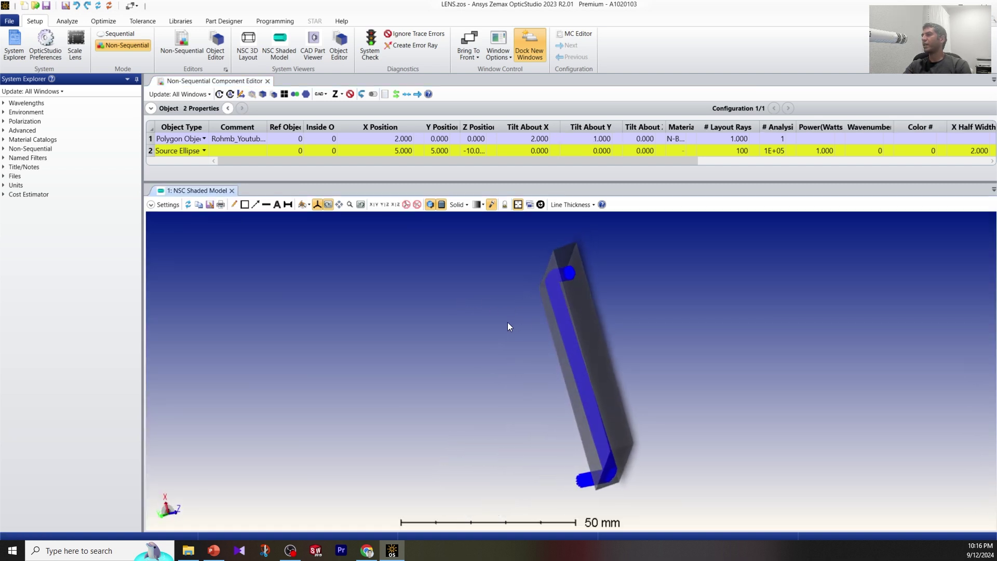
pyautogui.moveTo(508, 326); pyautogui.dragTo(599, 370)
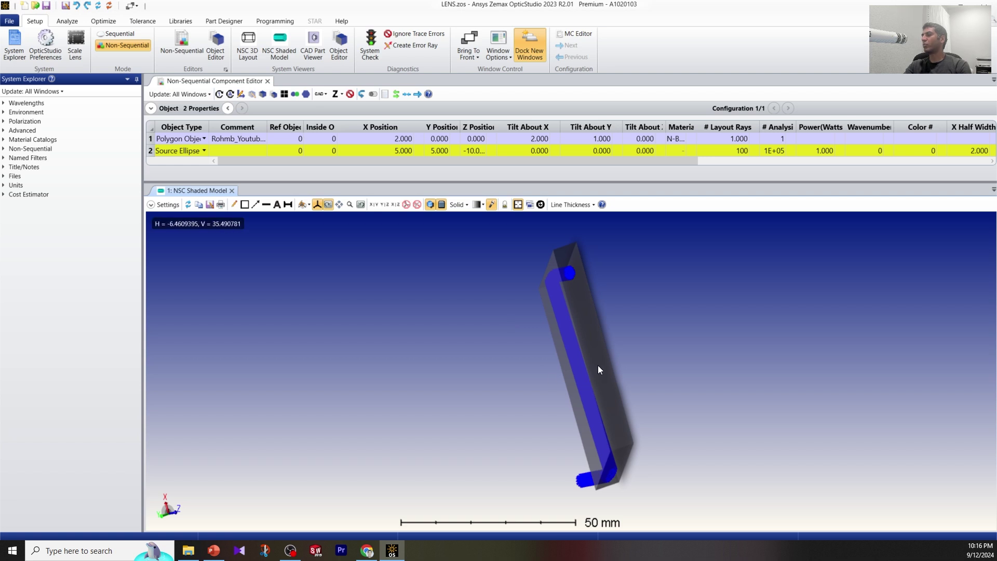